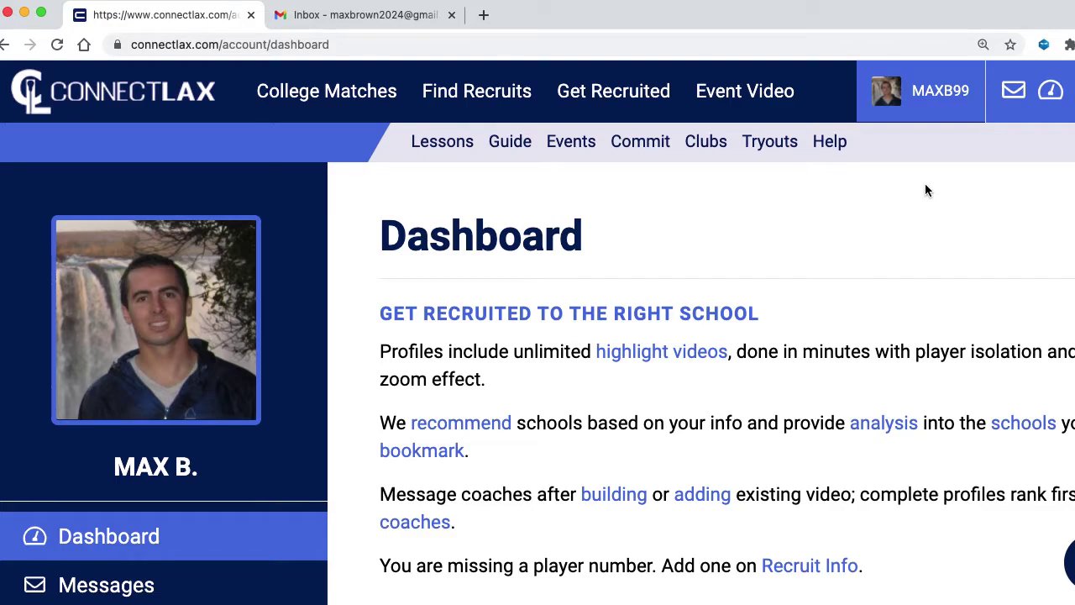
# Open the profile's Contact view in Edit Profile and select the account email address
pyautogui.scroll(-8, 927, 189)
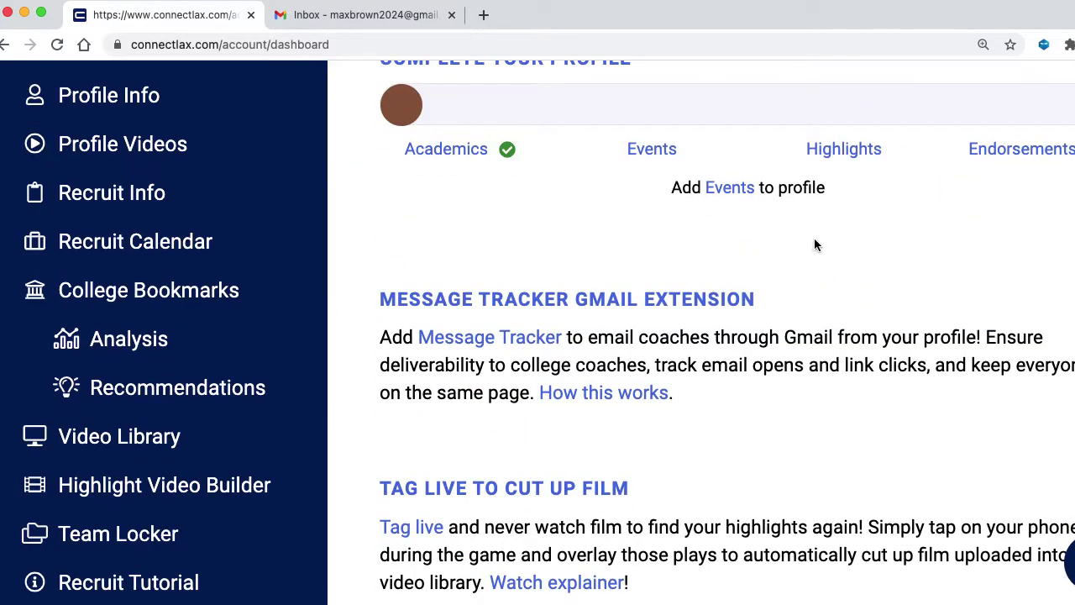
pyautogui.click(216, 106)
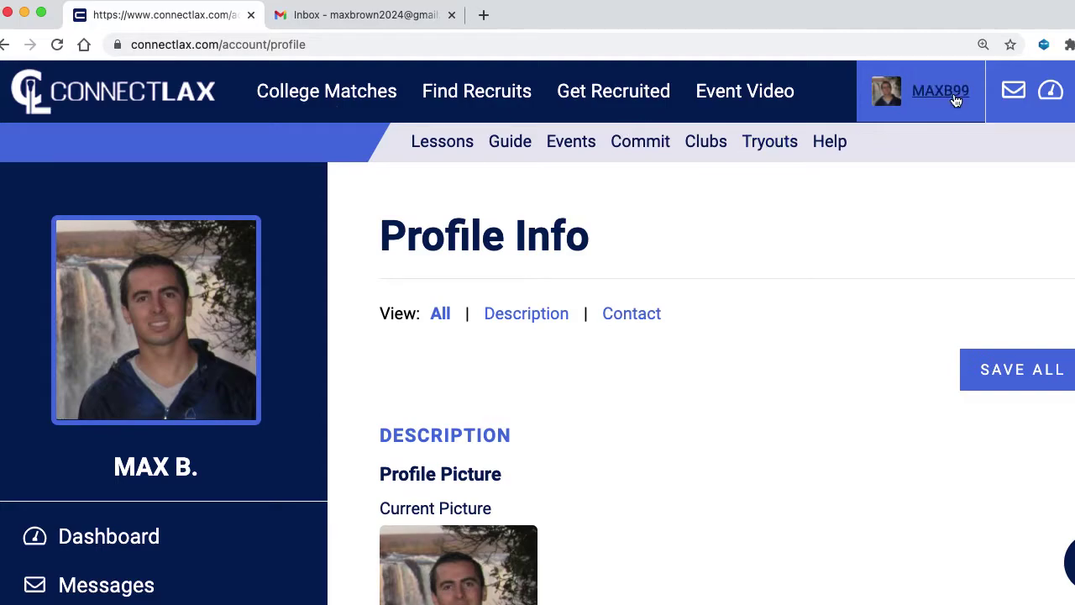
pyautogui.moveTo(955, 97)
pyautogui.click(960, 240)
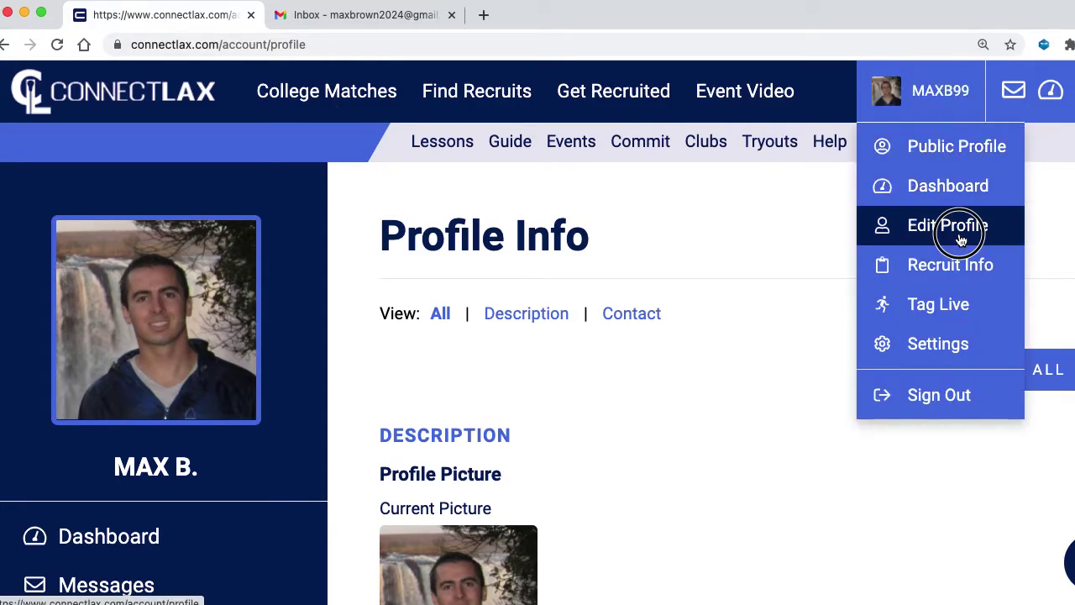
pyautogui.click(653, 317)
pyautogui.scroll(-3, 652, 362)
pyautogui.moveTo(642, 428); pyautogui.dragTo(336, 427)
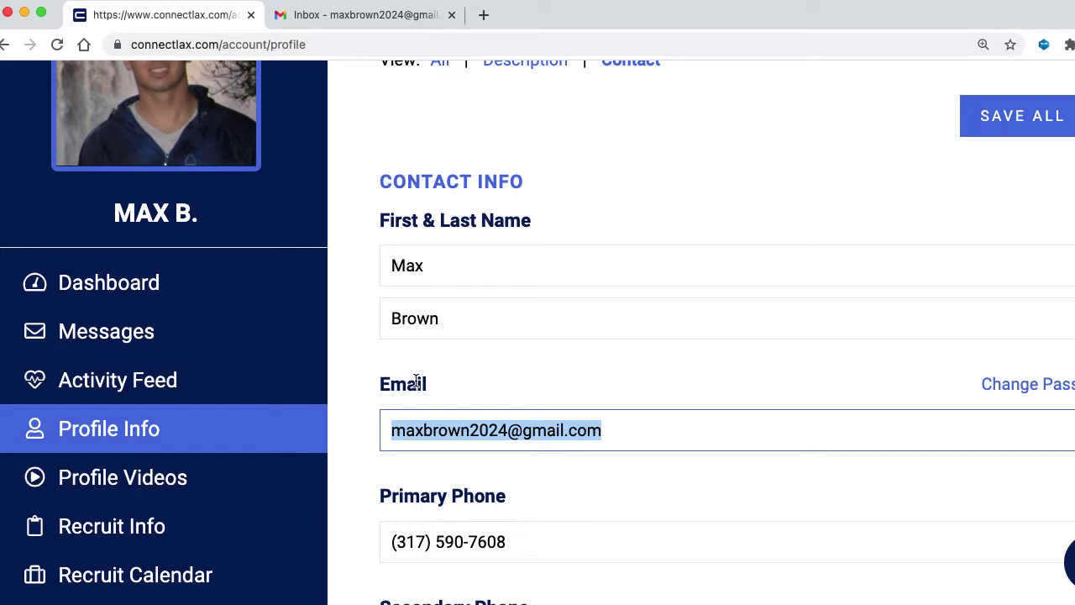
# Return to the dashboard and open the Message Tracker Gmail extension's store page
pyautogui.scroll(3, 419, 381)
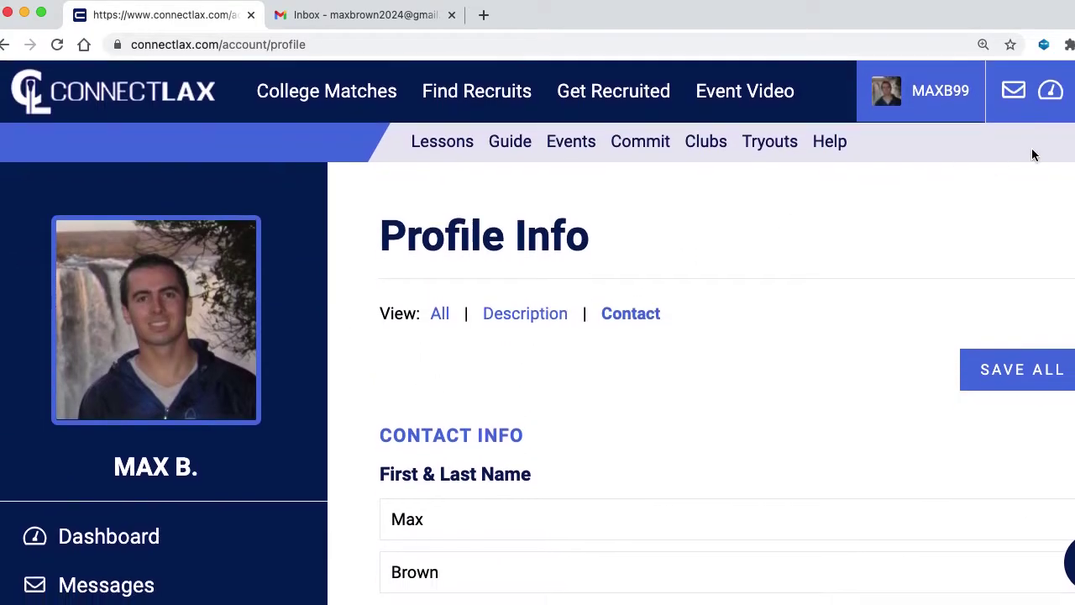
pyautogui.click(1050, 90)
pyautogui.scroll(-7, 632, 415)
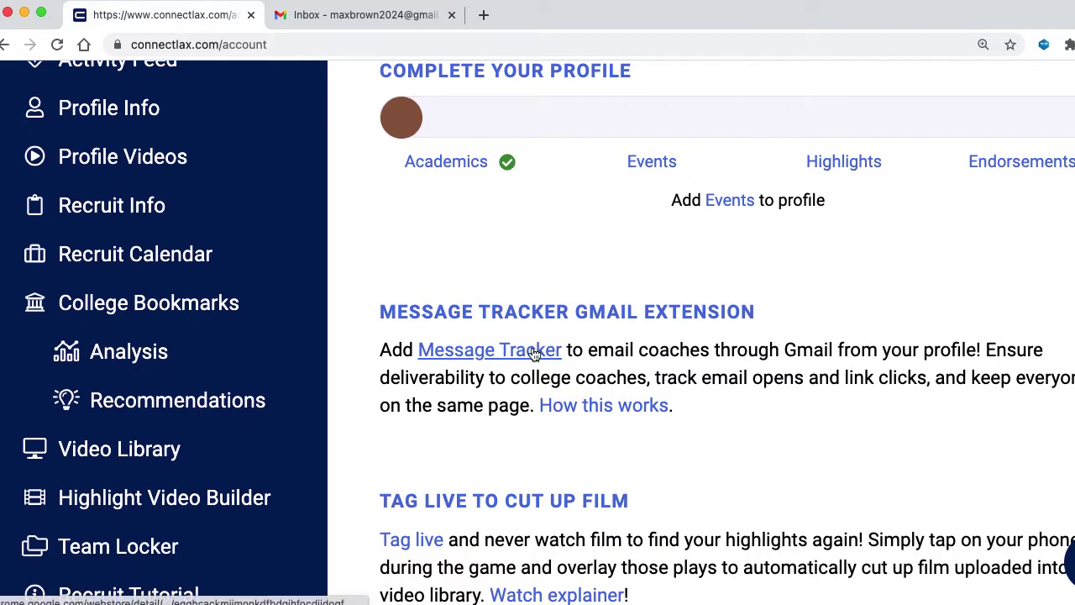
pyautogui.click(535, 348)
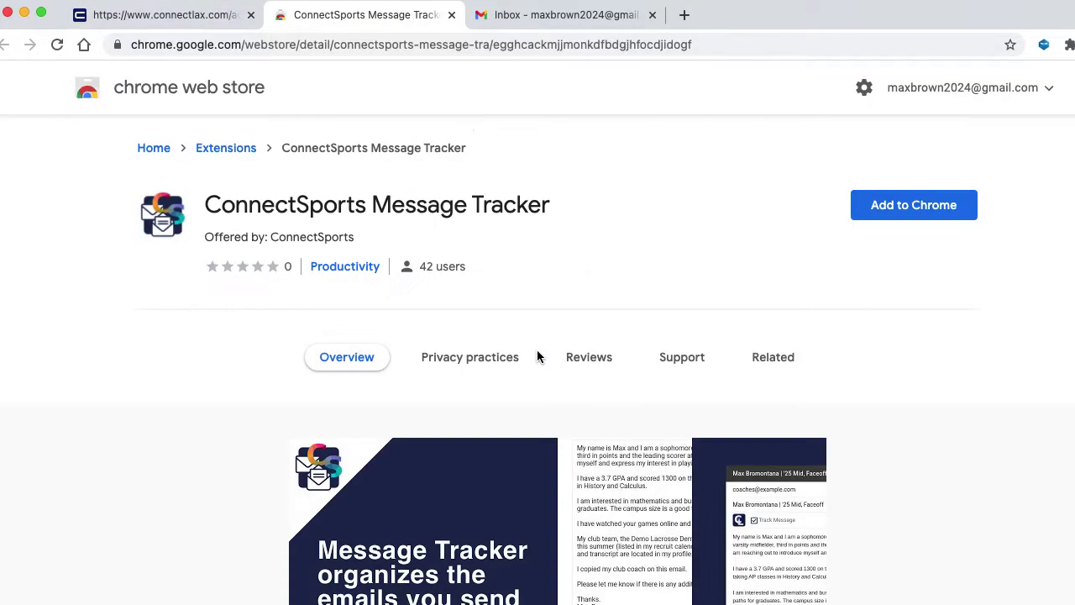
# Add the ConnectSports Message Tracker extension to Chrome and dismiss the added notice
pyautogui.click(918, 205)
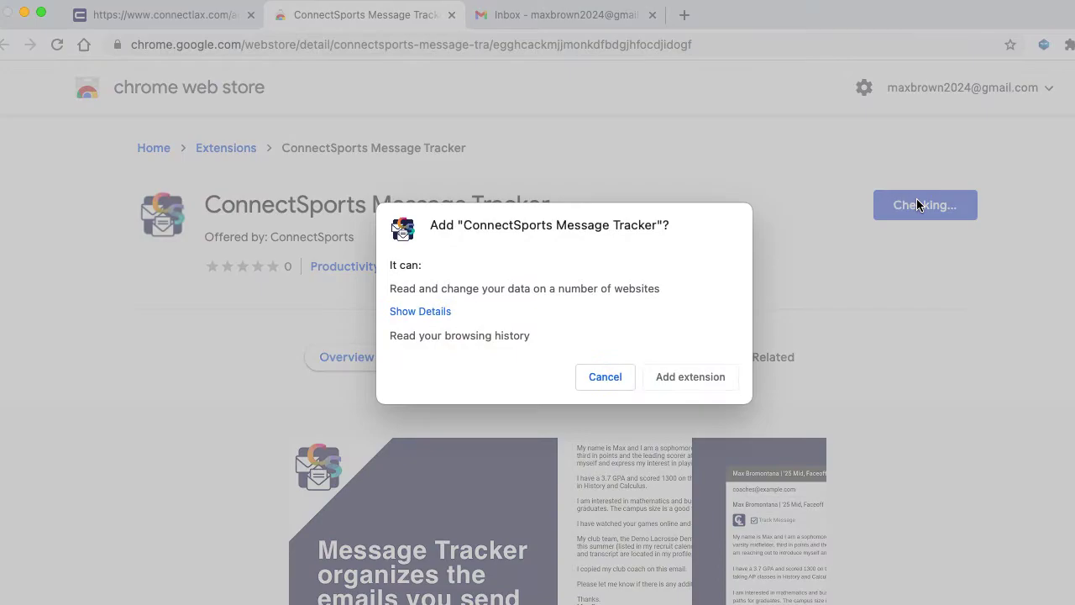
pyautogui.click(722, 378)
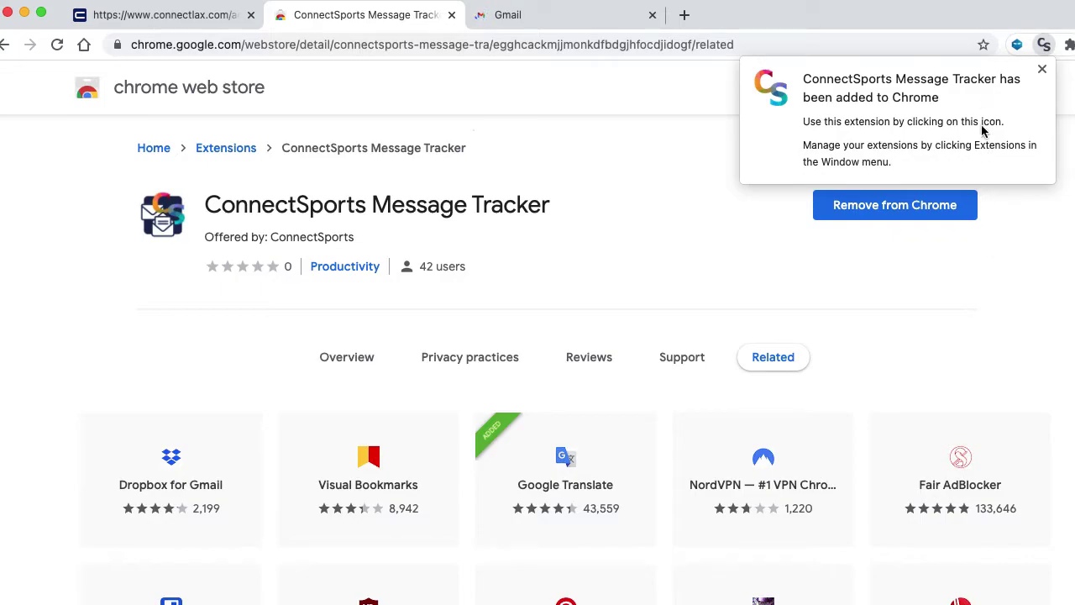
pyautogui.click(1044, 45)
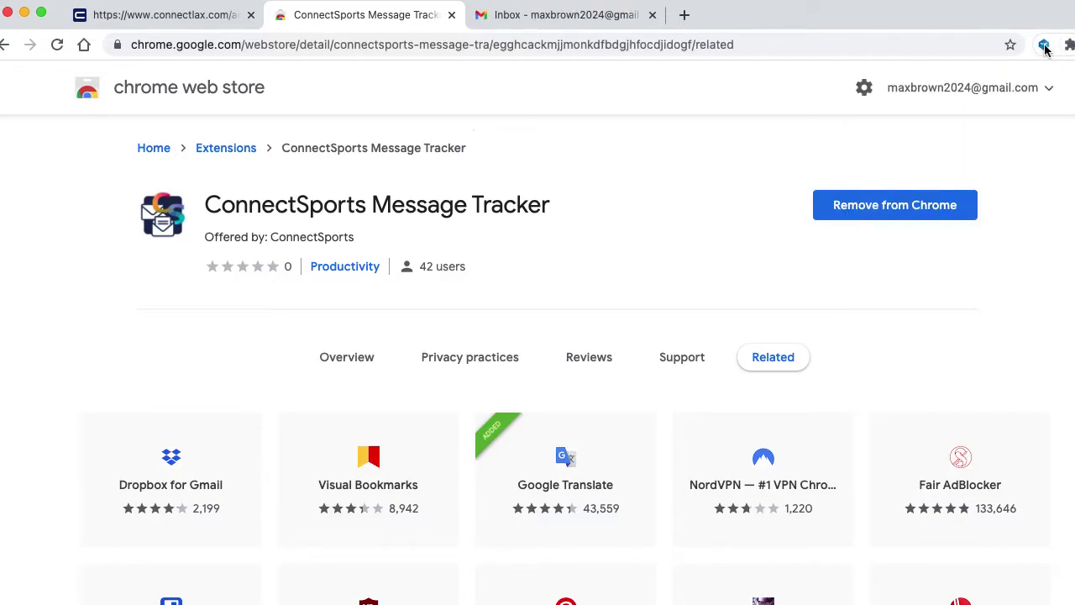
# Pin ConnectSports Message Tracker to the toolbar and open its panel
pyautogui.click(1069, 44)
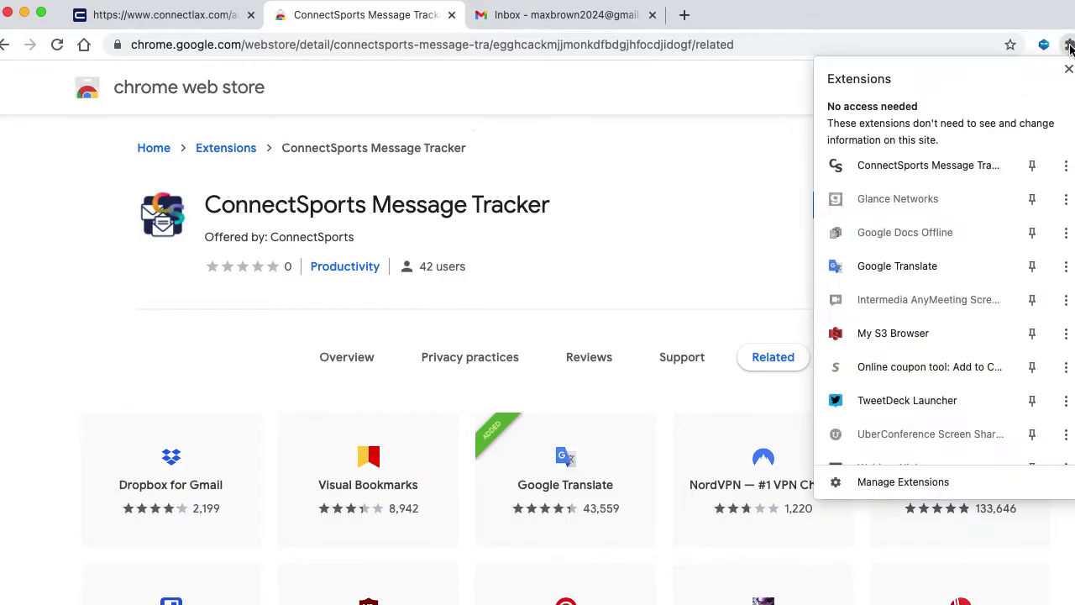
pyautogui.click(1032, 165)
pyautogui.click(950, 167)
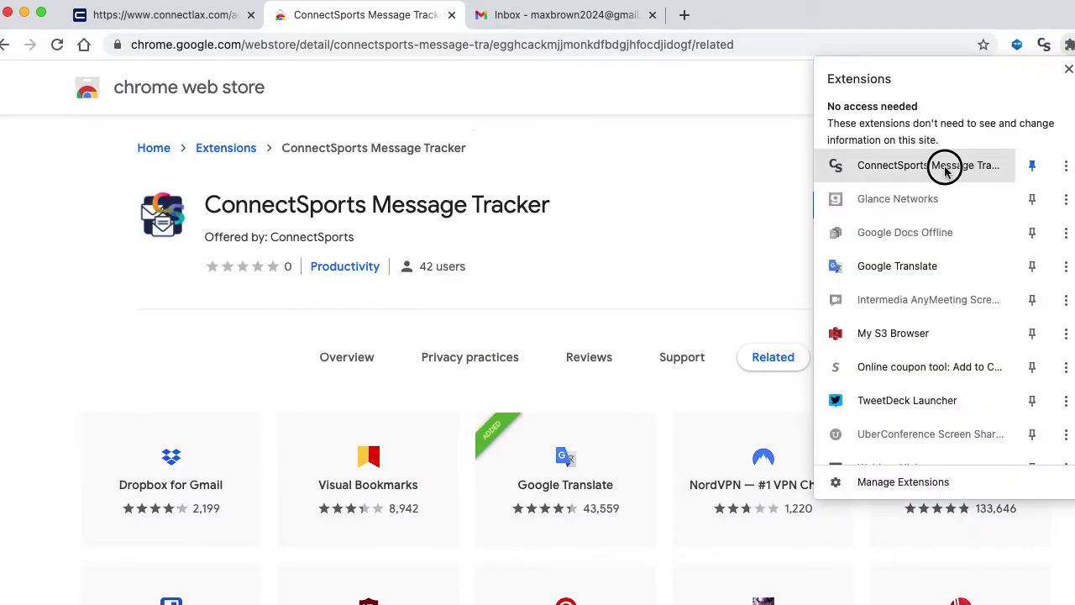
# Log in to the extension with the saved account email and the account password
pyautogui.click(938, 244)
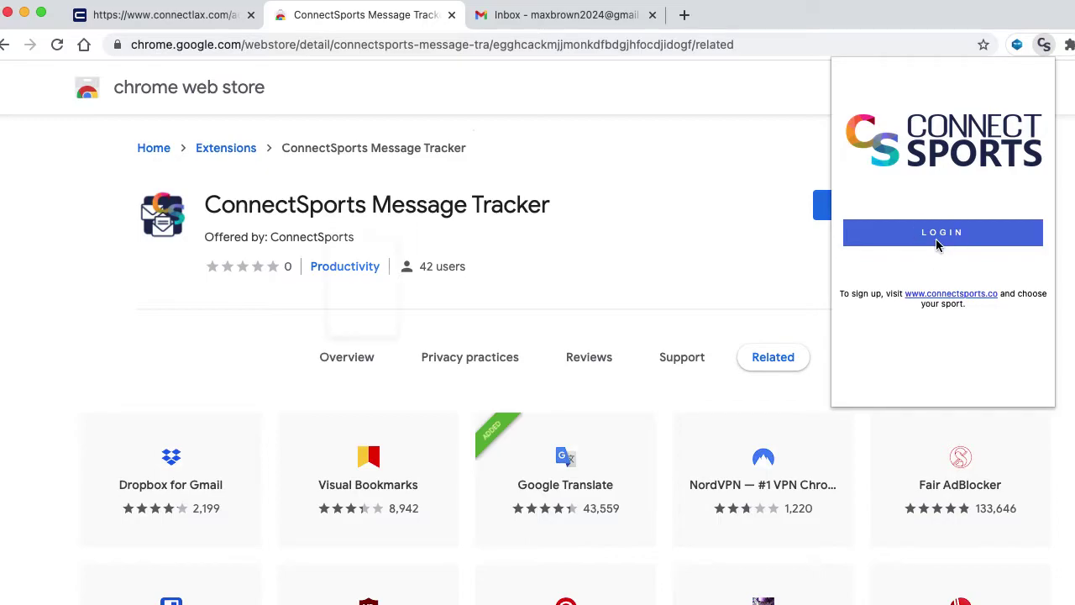
pyautogui.click(447, 359)
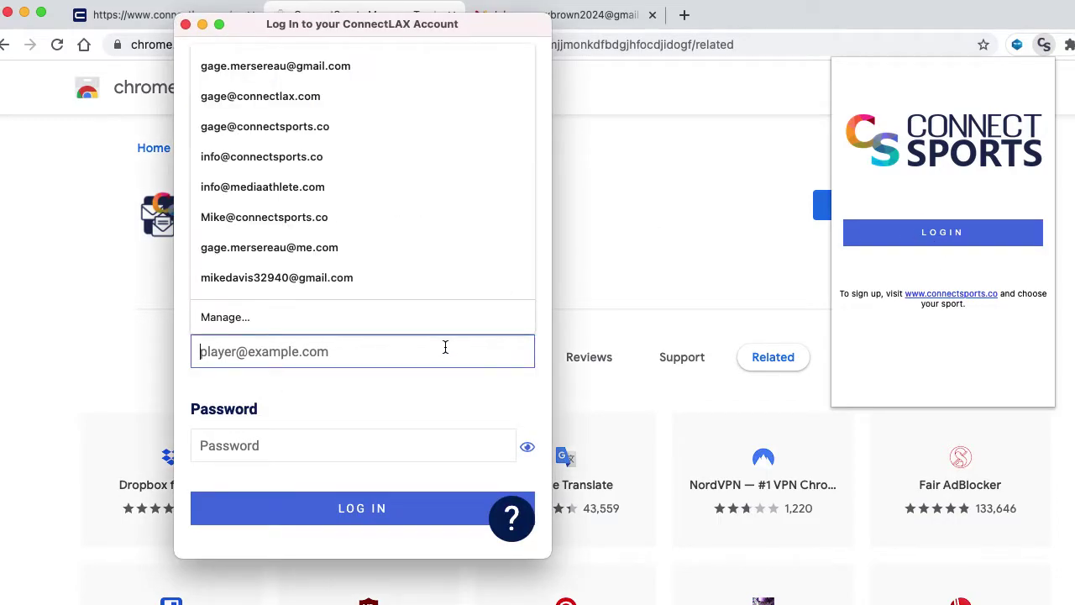
pyautogui.write('max')
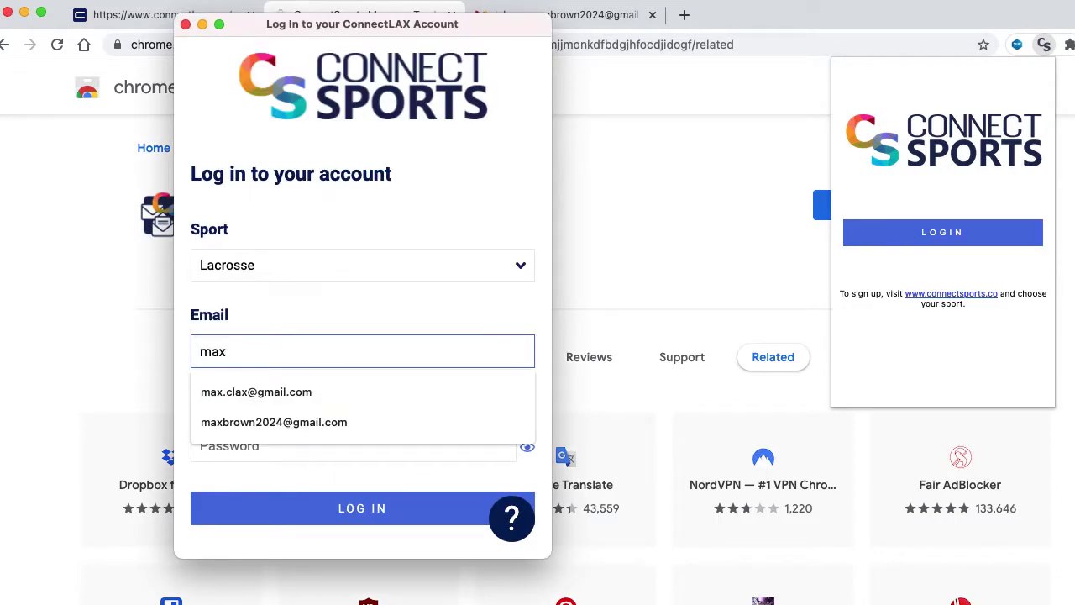
pyautogui.click(426, 422)
pyautogui.click(418, 446)
pyautogui.write('•••••••••')
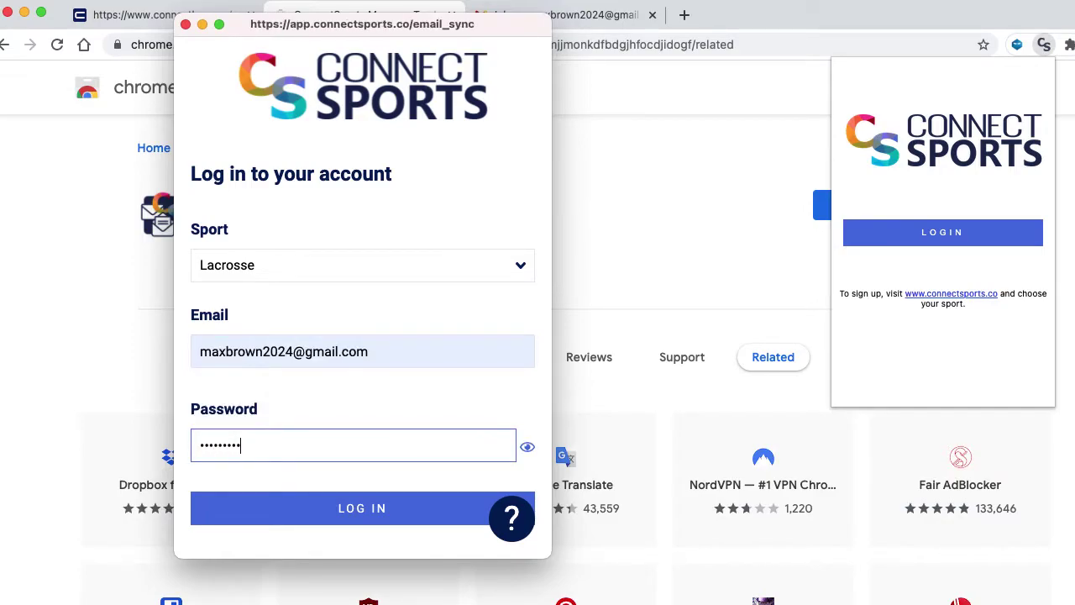
pyautogui.press('Return')
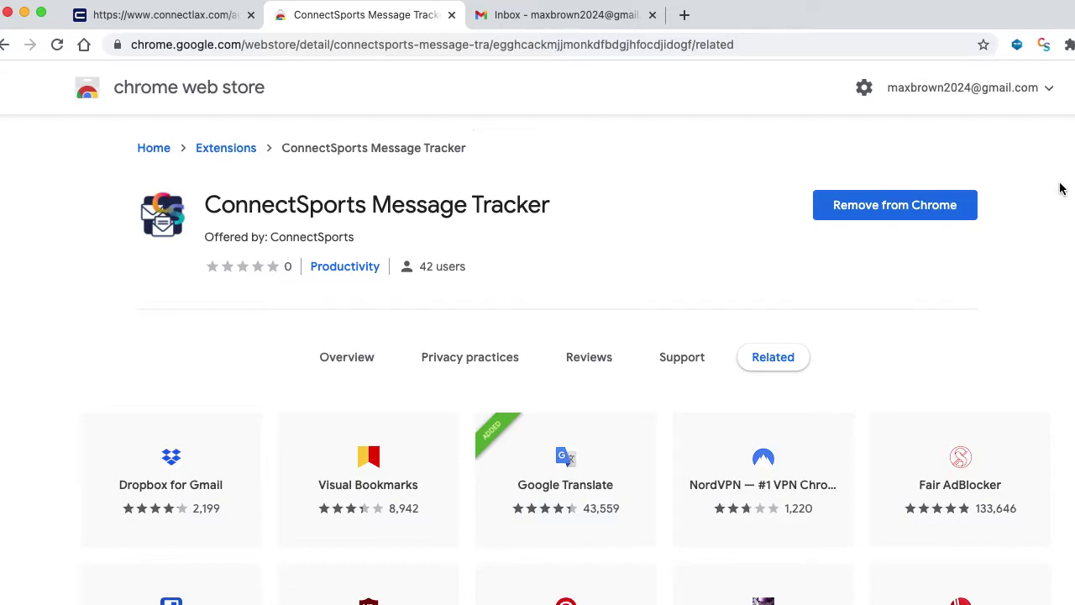
# Confirm the profile is connected and Gmail tracked, then return to the ConnectLAX tab
pyautogui.click(1044, 45)
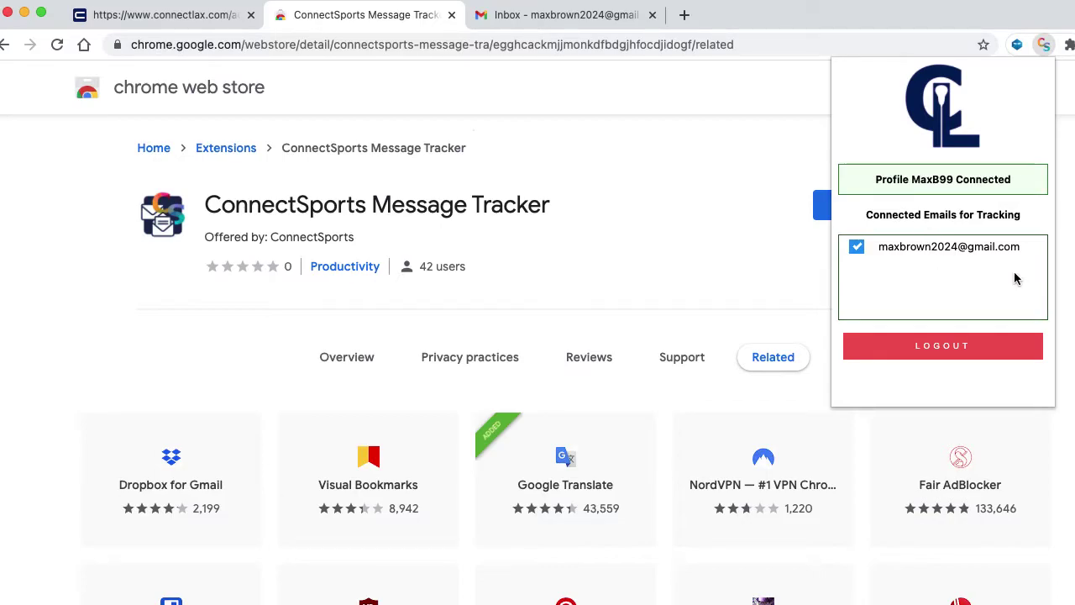
pyautogui.click(766, 250)
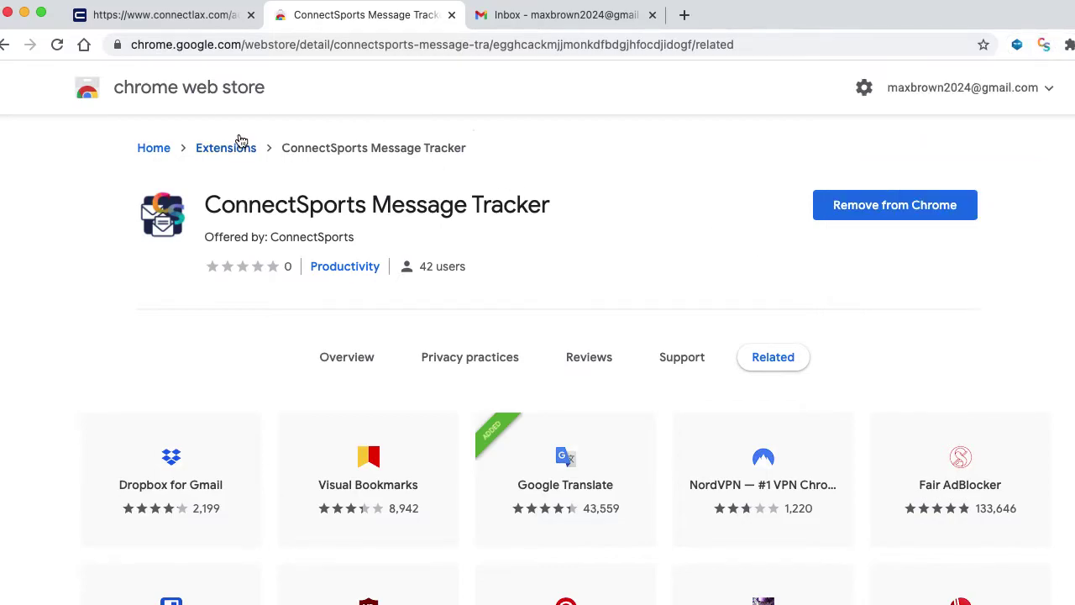
pyautogui.click(199, 23)
# Start a message to the Indiana University coach and Cc Demo Coach
pyautogui.click(715, 212)
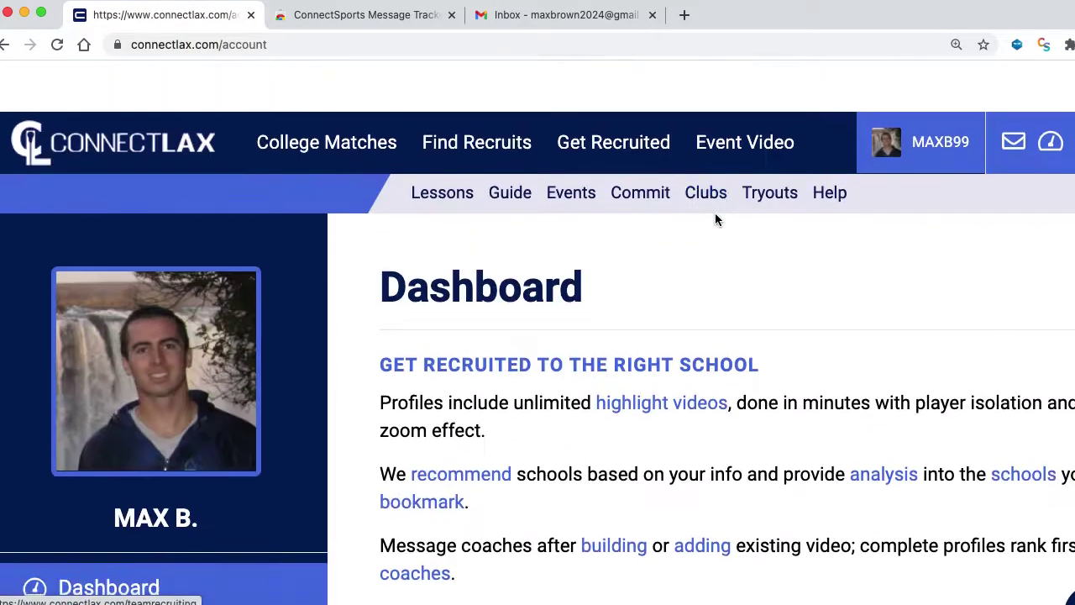
pyautogui.click(1073, 92)
pyautogui.write('india')
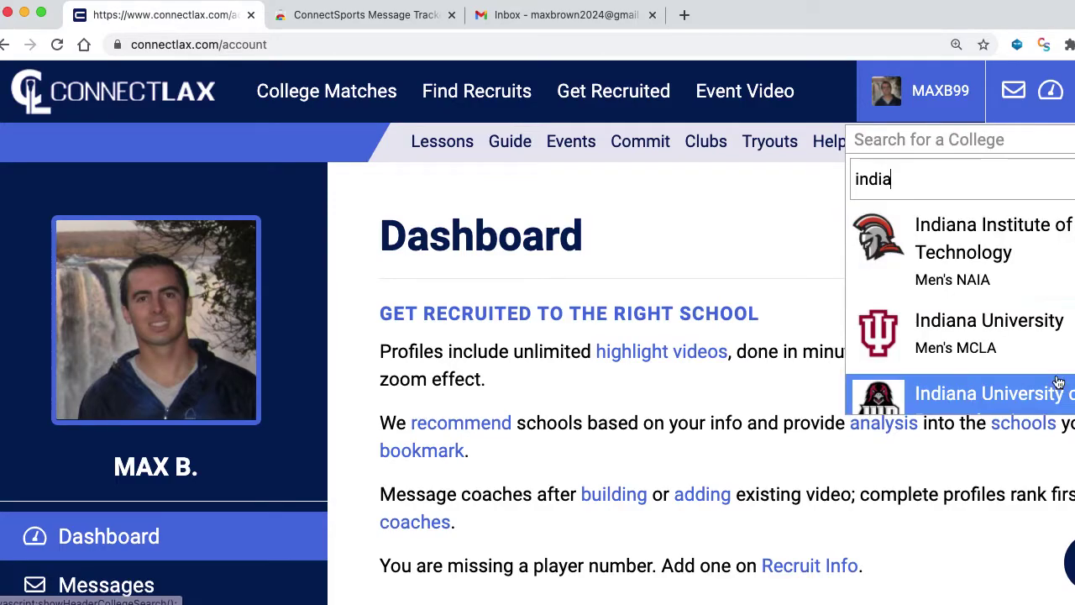
pyautogui.click(1047, 347)
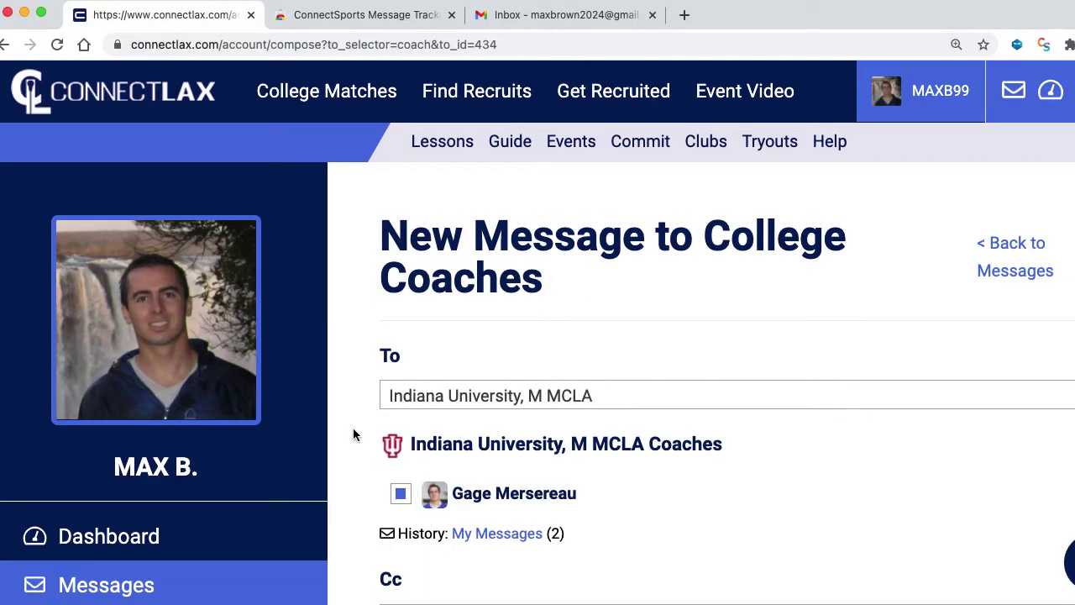
pyautogui.scroll(-6, 353, 436)
pyautogui.click(477, 134)
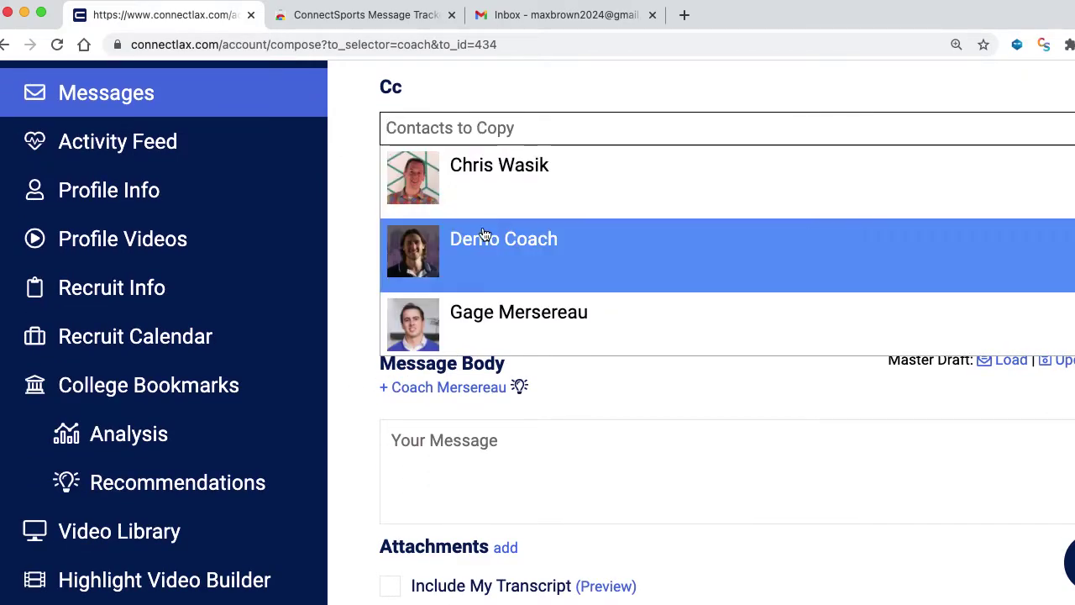
pyautogui.click(483, 247)
# Fill in the suggested subject, load the master draft, and insert the coach greeting
pyautogui.scroll(-3, 336, 336)
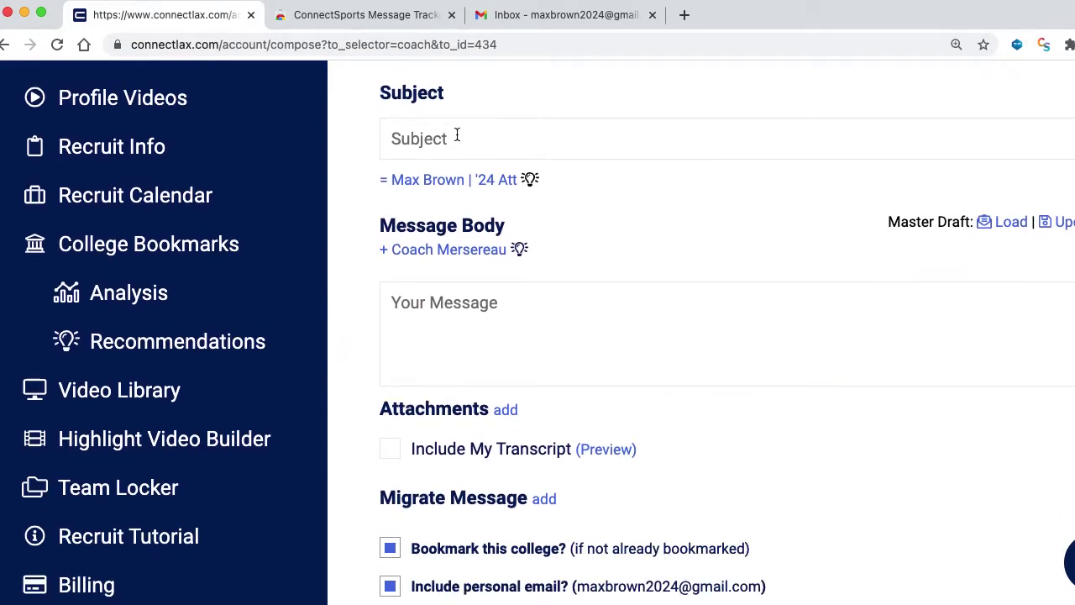
pyautogui.click(451, 186)
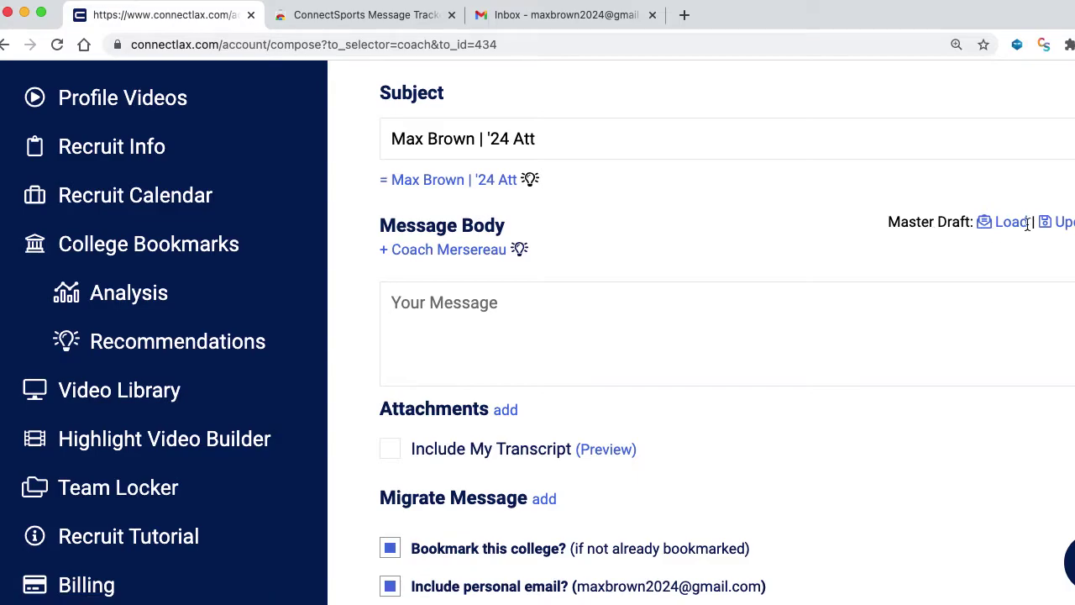
pyautogui.click(997, 227)
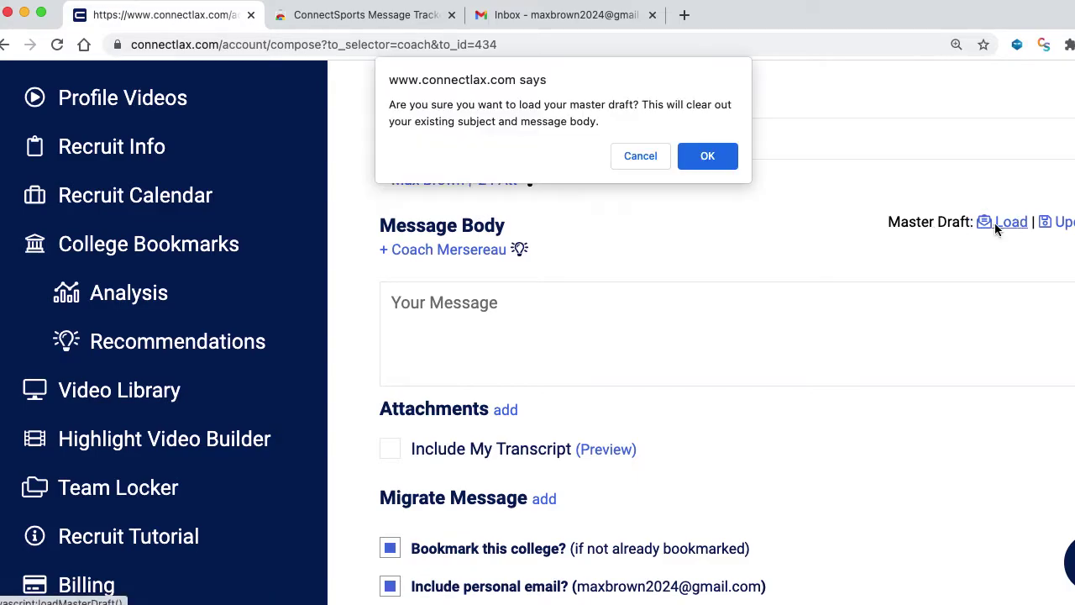
pyautogui.click(705, 154)
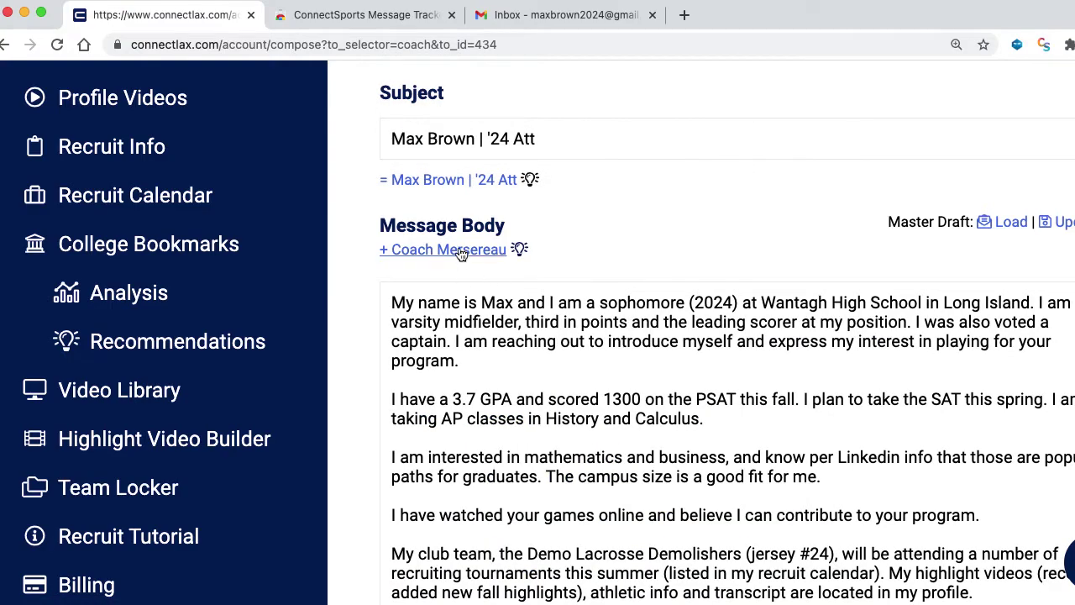
pyautogui.click(461, 252)
pyautogui.scroll(-6, 395, 285)
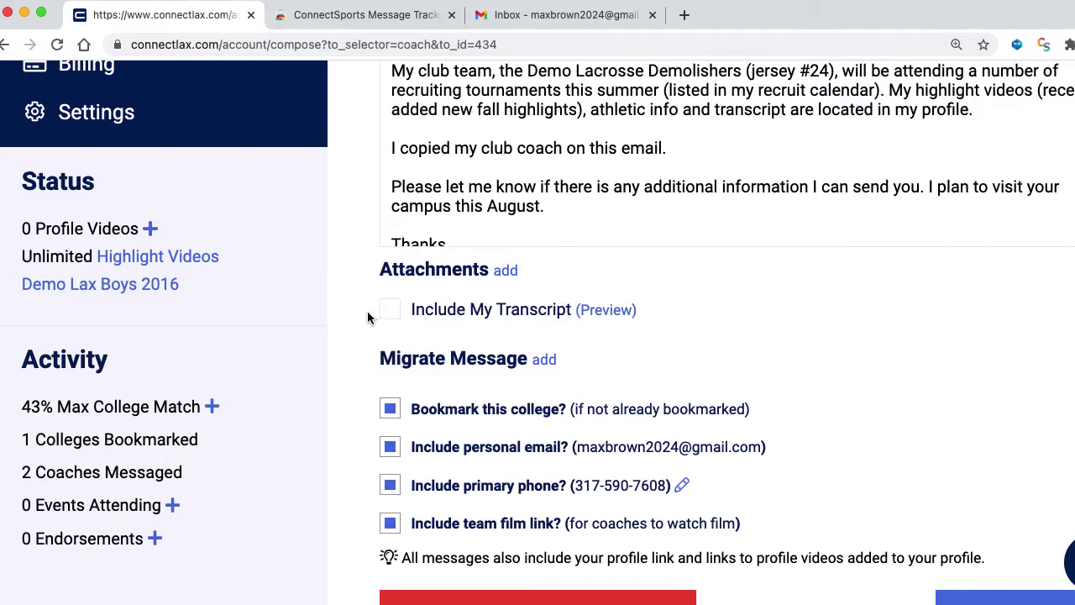
pyautogui.scroll(-5, 367, 318)
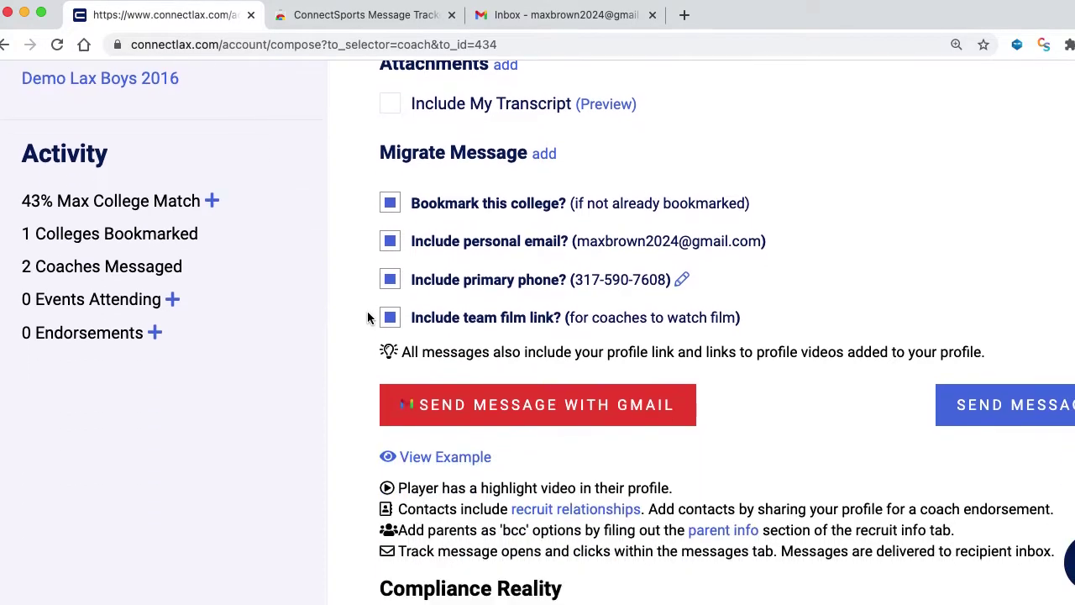
# Hand the coach message to Gmail as a tracked draft, then switch back to ConnectLAX
pyautogui.click(524, 406)
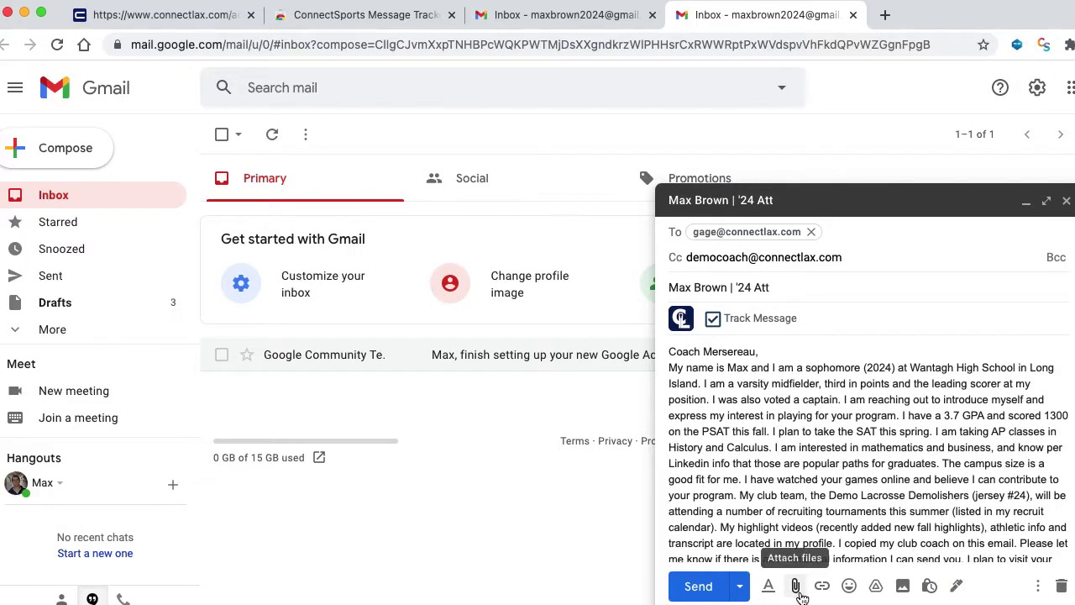
pyautogui.click(792, 464)
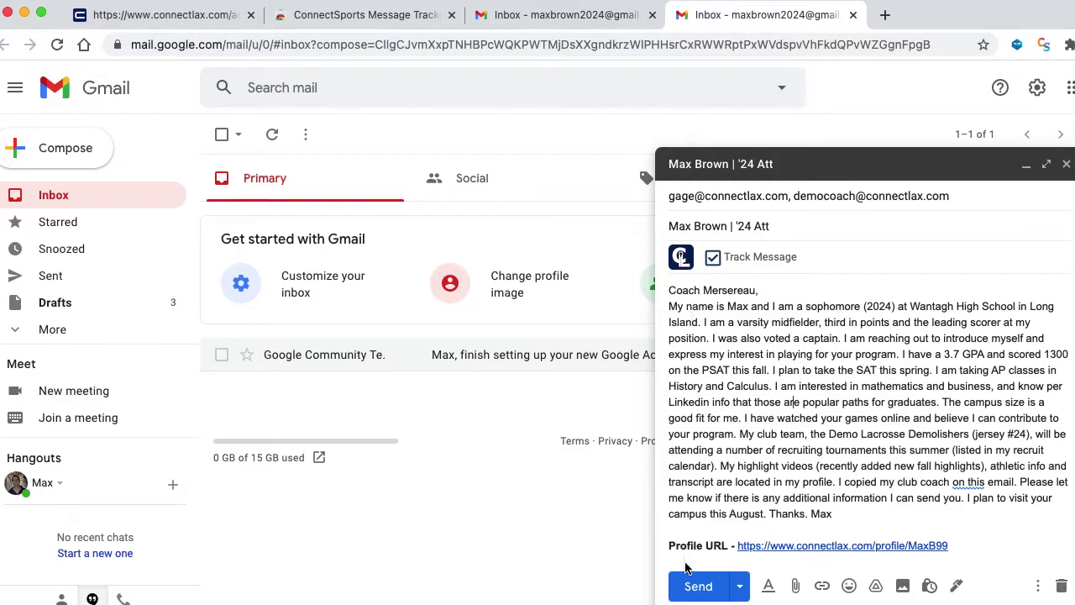
pyautogui.click(181, 17)
pyautogui.scroll(15, 168, 277)
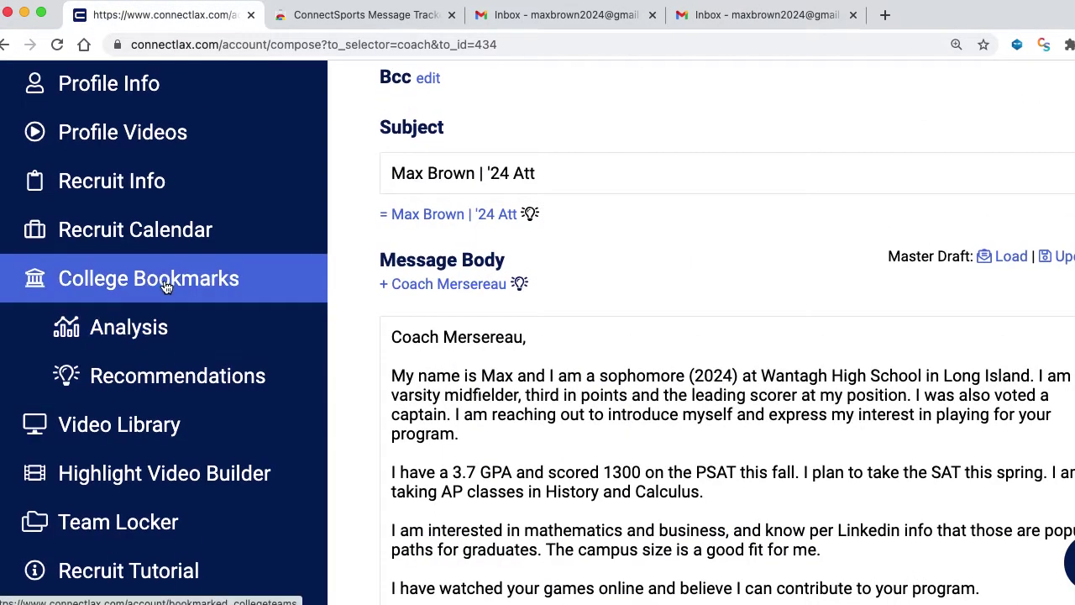
# Leave the unsent compose page for Messages, then switch to Gmail's Sent list
pyautogui.click(161, 319)
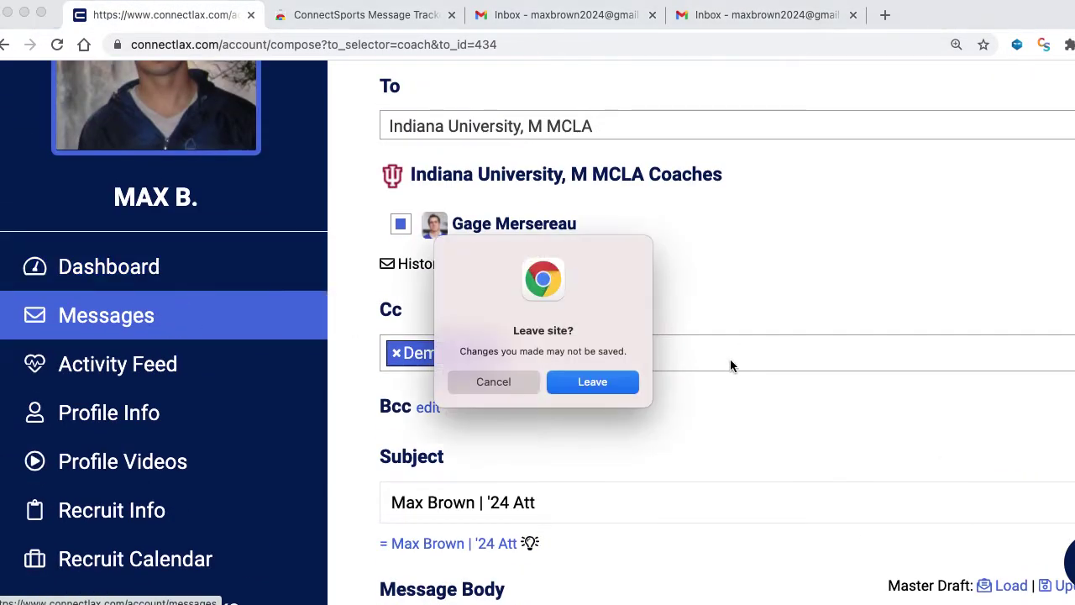
pyautogui.click(634, 383)
pyautogui.scroll(-5, 638, 380)
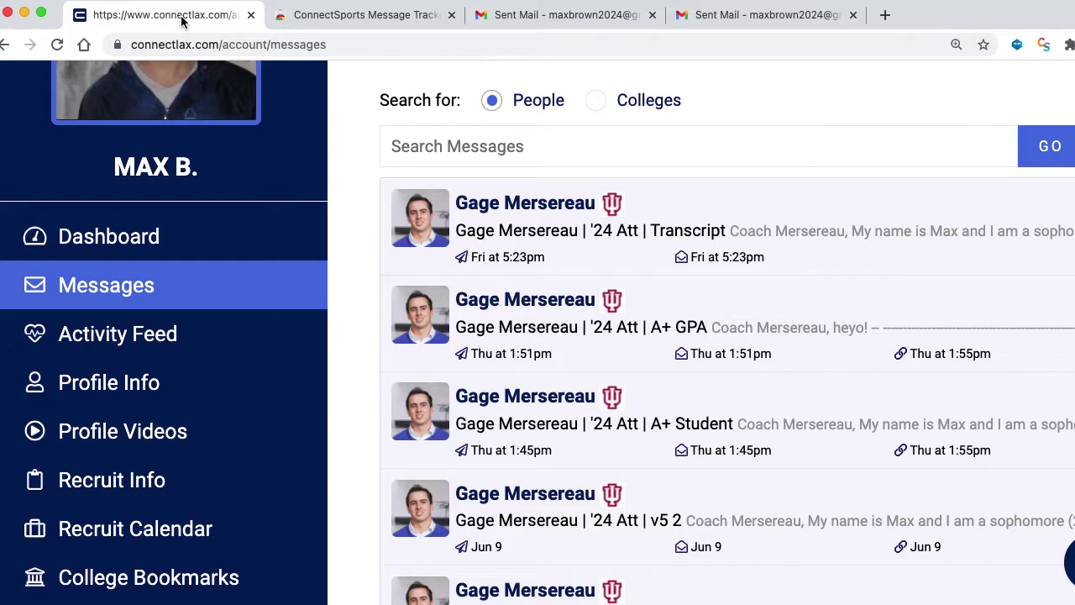
pyautogui.click(555, 19)
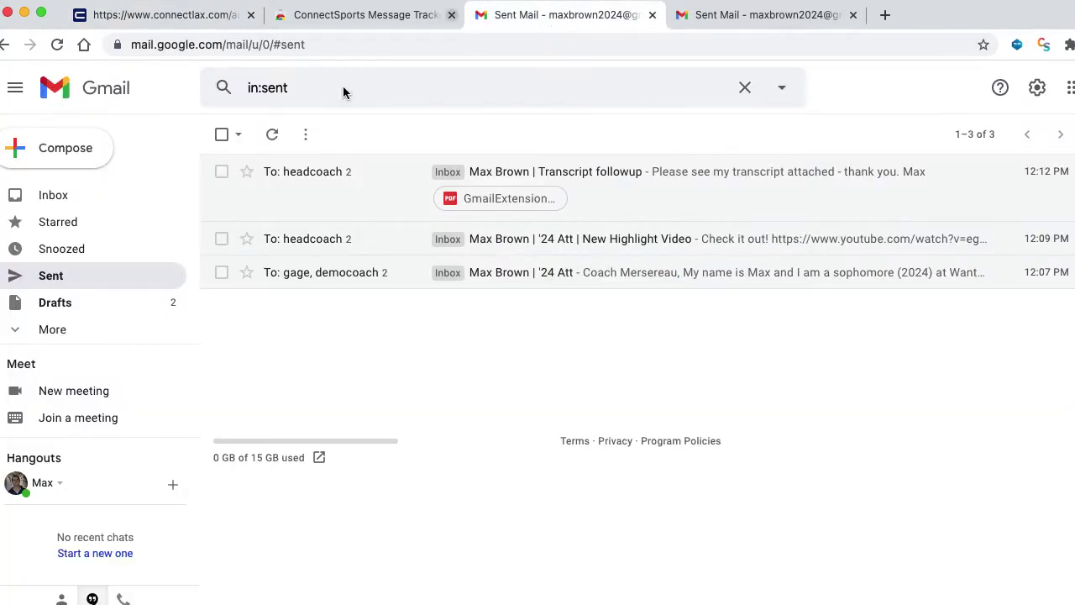
# Track the sent Transcript followup email in ConnectLAX and return to Sent
pyautogui.click(720, 211)
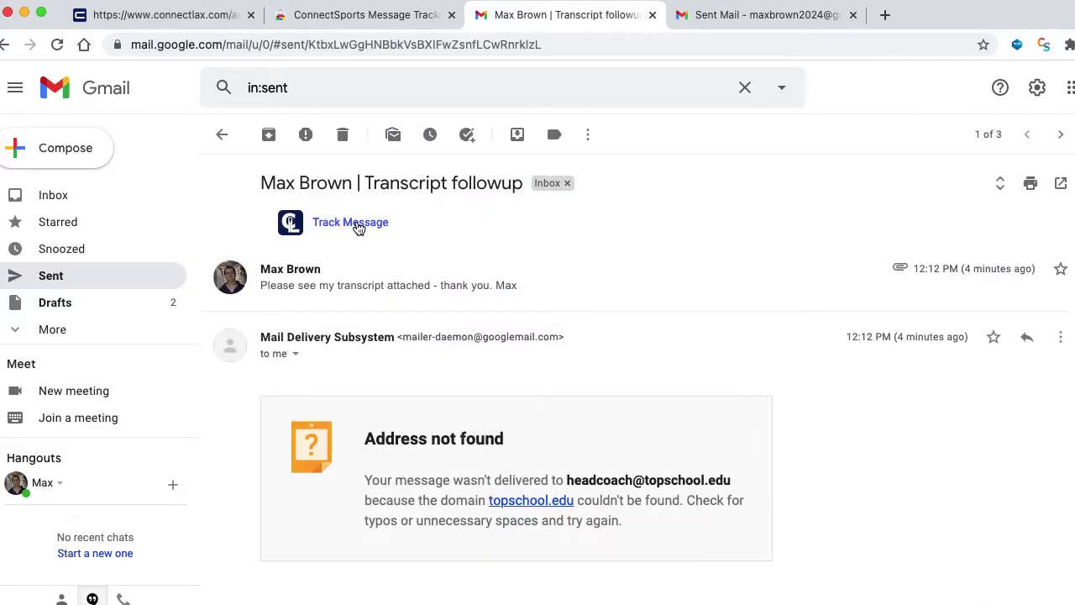
pyautogui.click(357, 224)
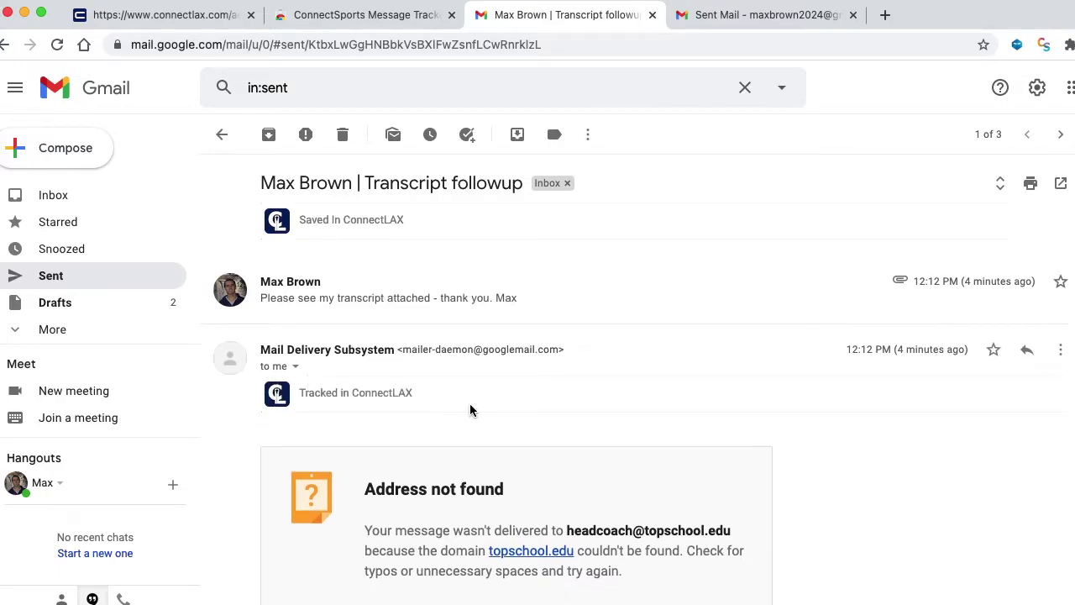
pyautogui.click(110, 277)
# Open the New Highlight Video email and check its Message Tracked in ConnectLAX label
pyautogui.click(591, 240)
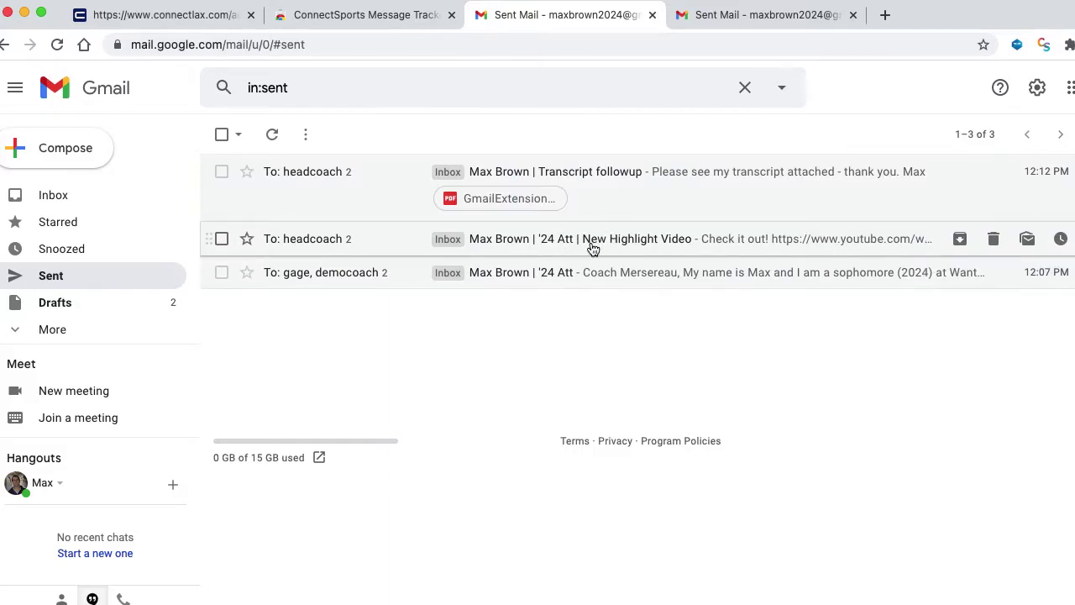
pyautogui.moveTo(466, 221); pyautogui.dragTo(276, 218)
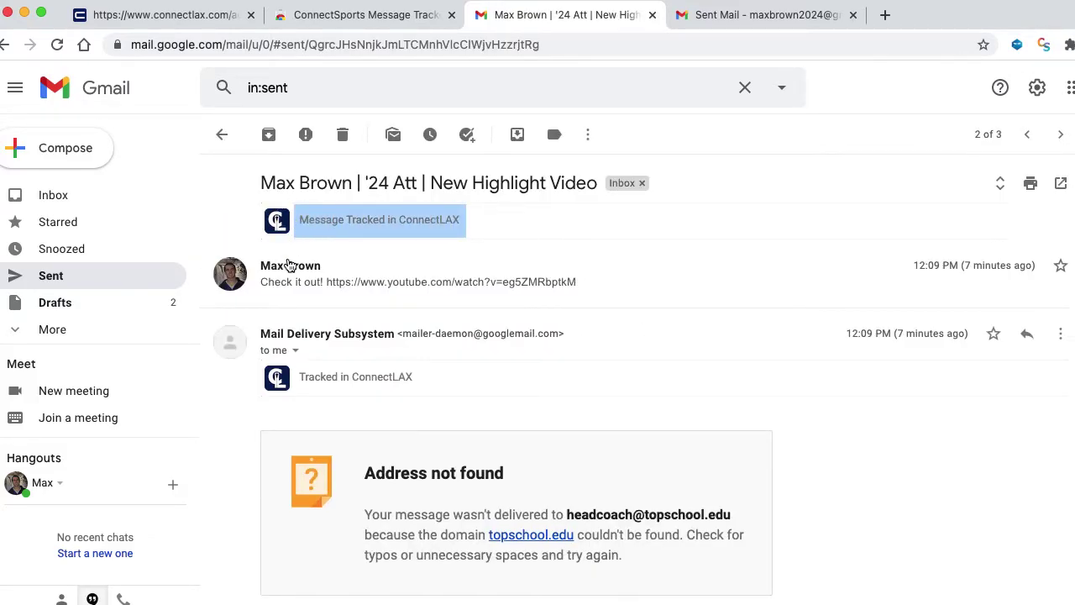
pyautogui.moveTo(289, 265)
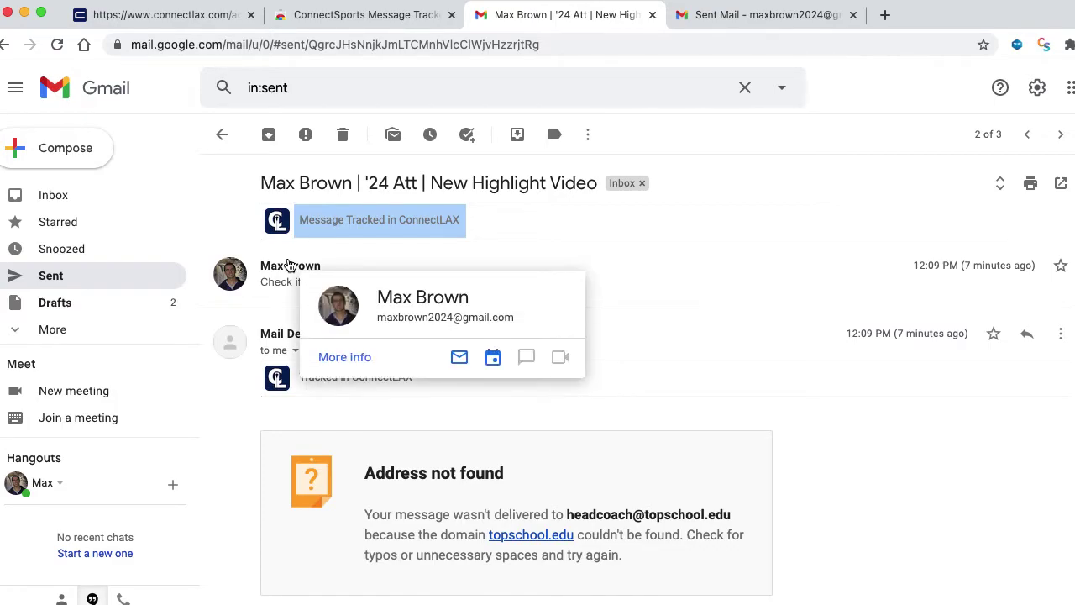